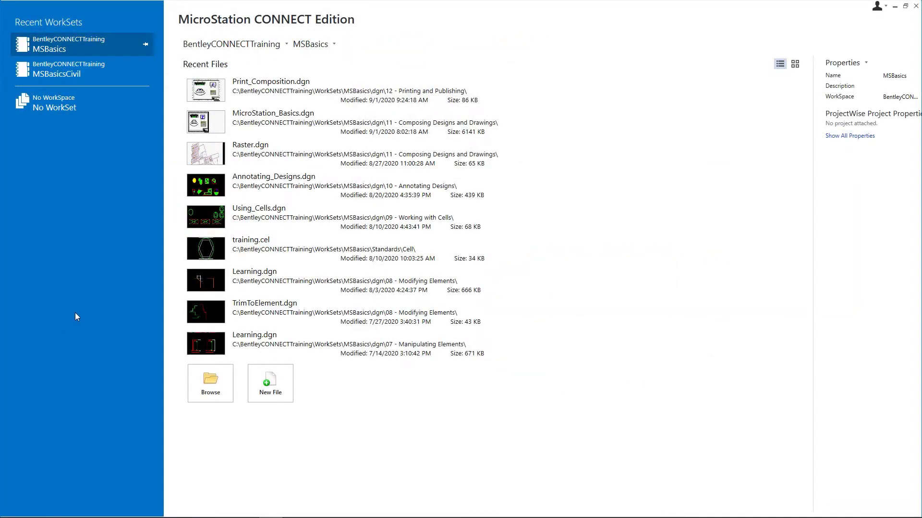
Open BSI300AE9-Atrium.dgn from the 12 - Printing and Publishing folder.
left_click(223, 386)
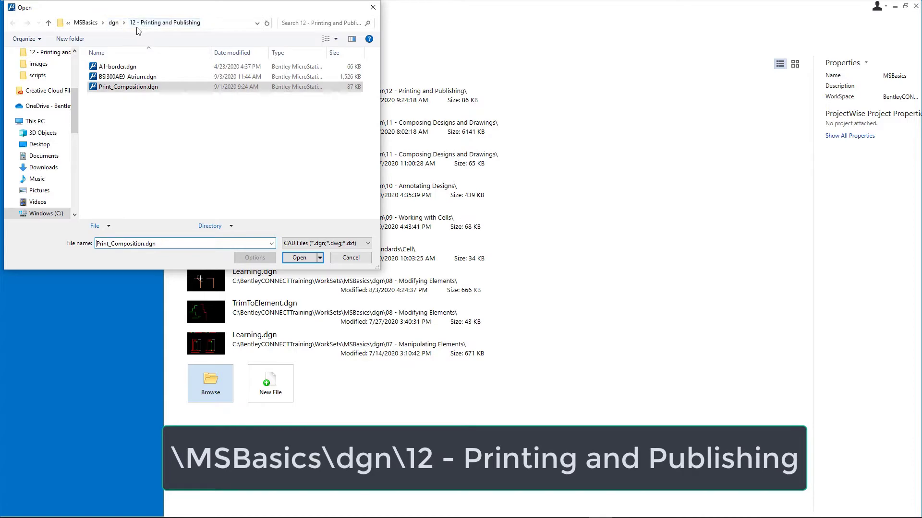
left_click(126, 77)
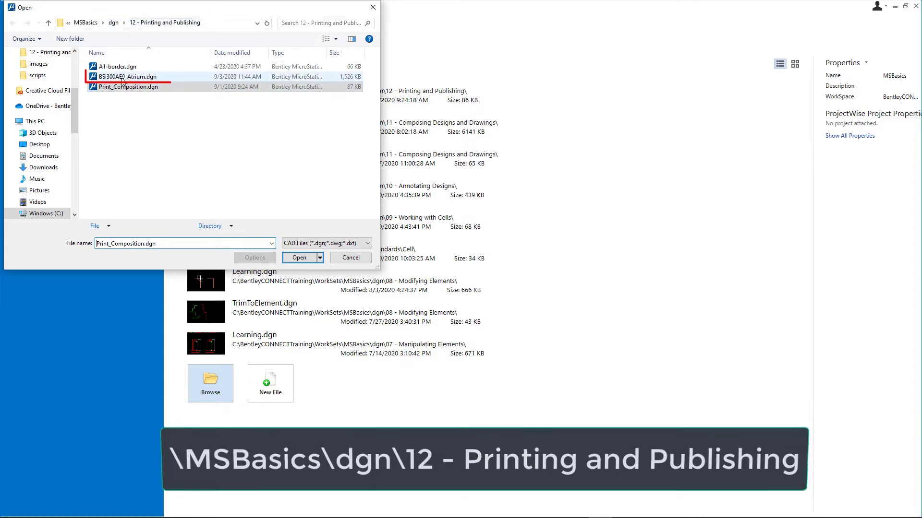
double_click(124, 77)
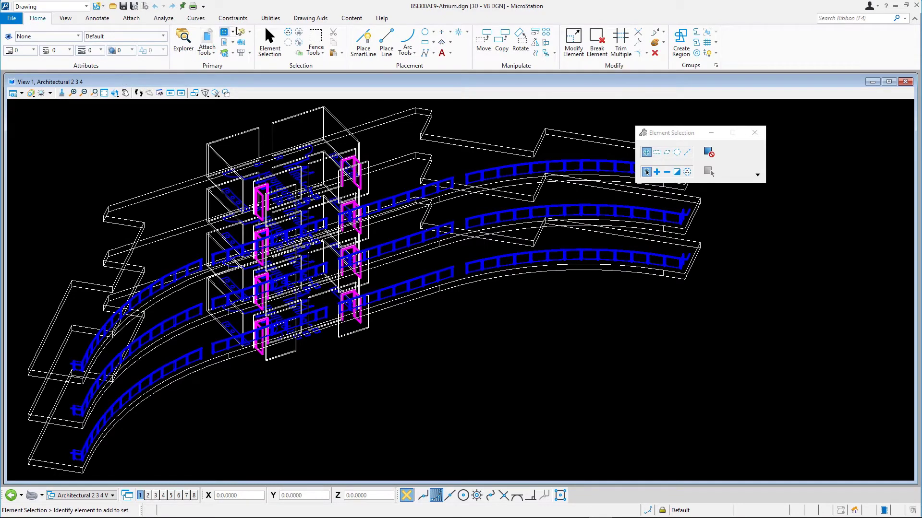
Make Composite the active model in the Models dialog, then close the dialog.
left_click(224, 32)
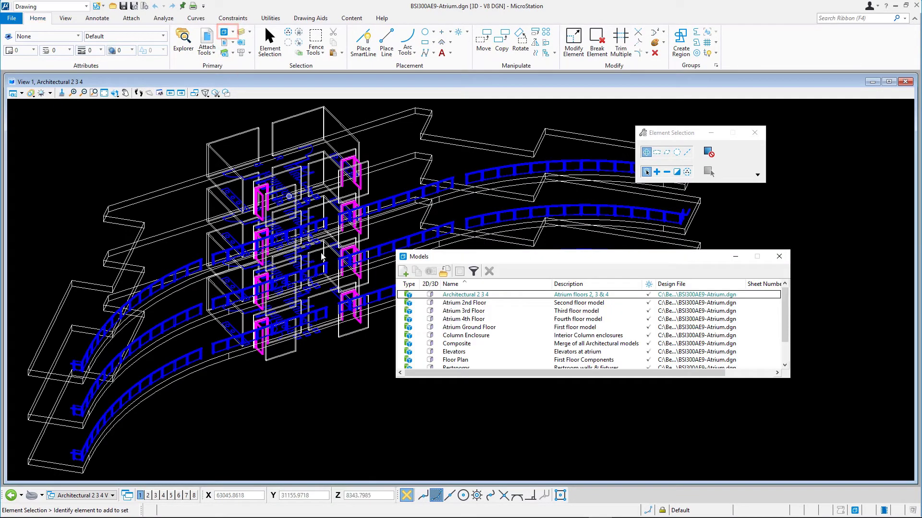
double_click(459, 345)
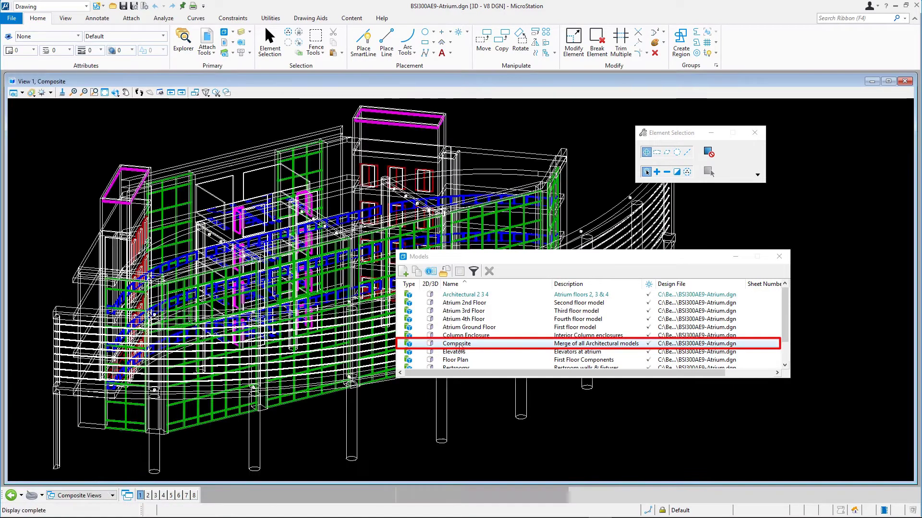
left_click(778, 256)
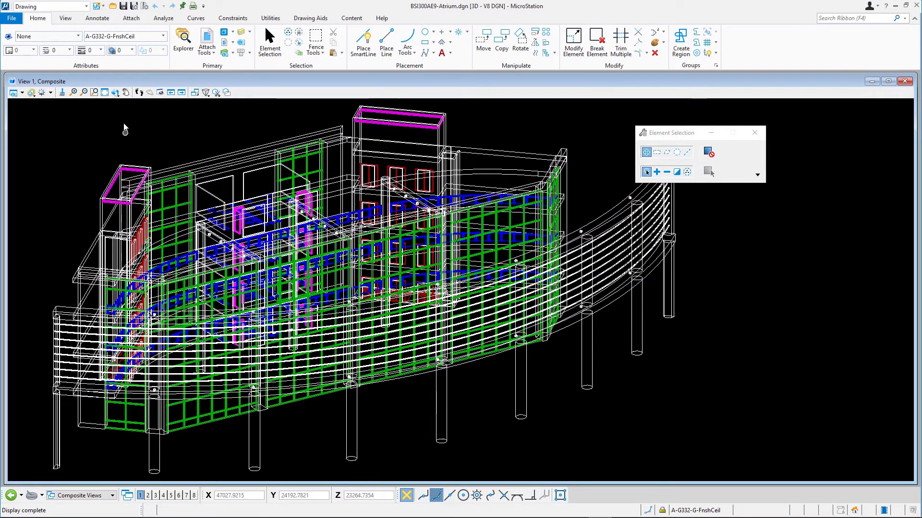
Rotate View 1 to Top and fit the entire Composite atrium model in view.
left_click(119, 94)
left_click(115, 93)
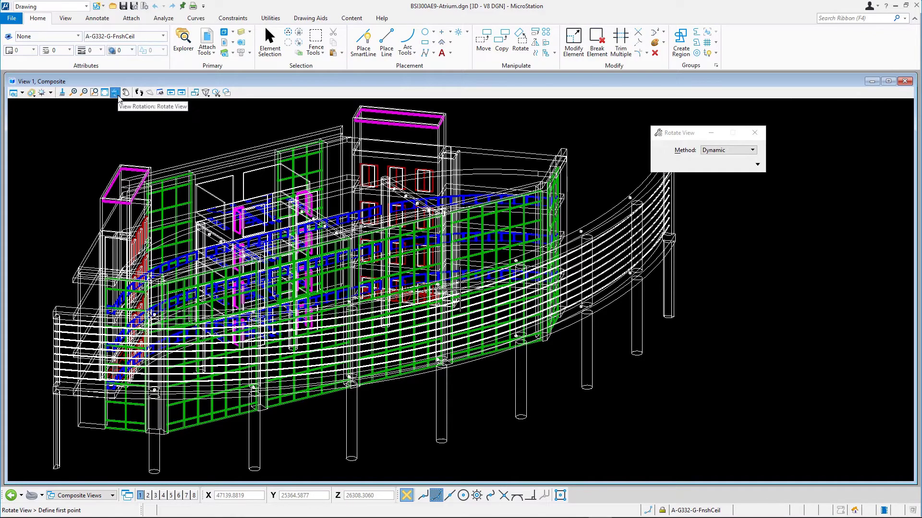
left_click(722, 151)
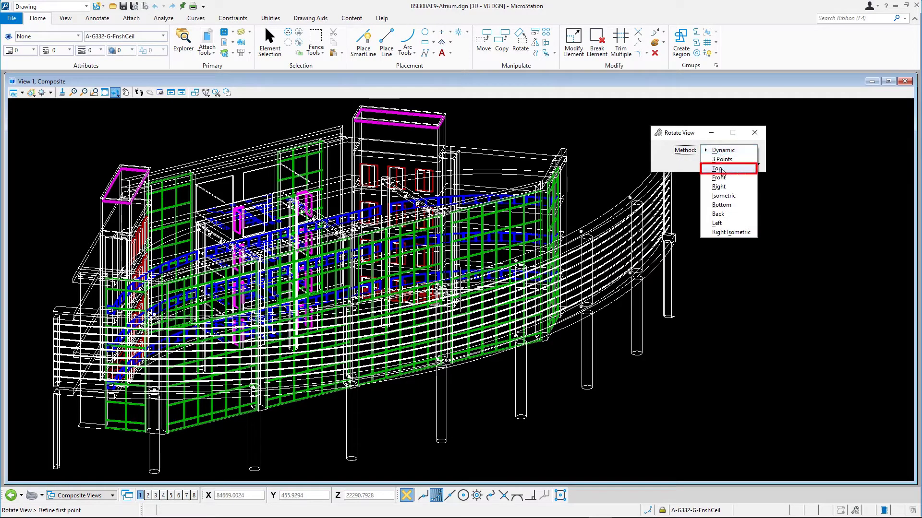
left_click(721, 170)
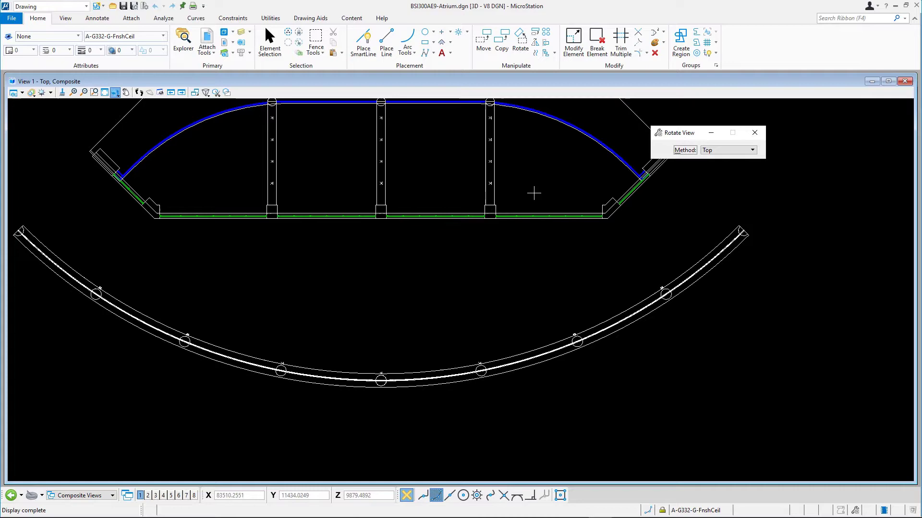
left_click(105, 92)
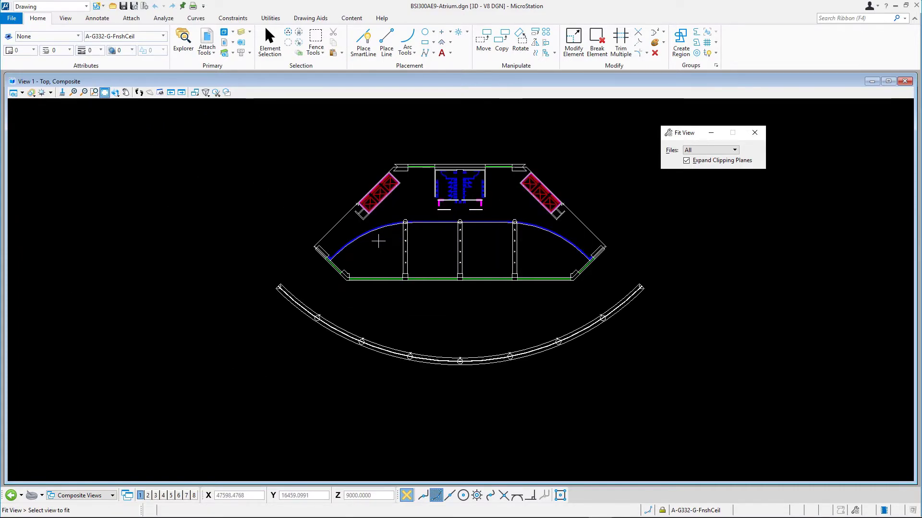
scroll(379, 241, "down", 2)
Attach A1-border.dgn from 12 - Printing and Publishing as a new reference.
left_click(208, 42)
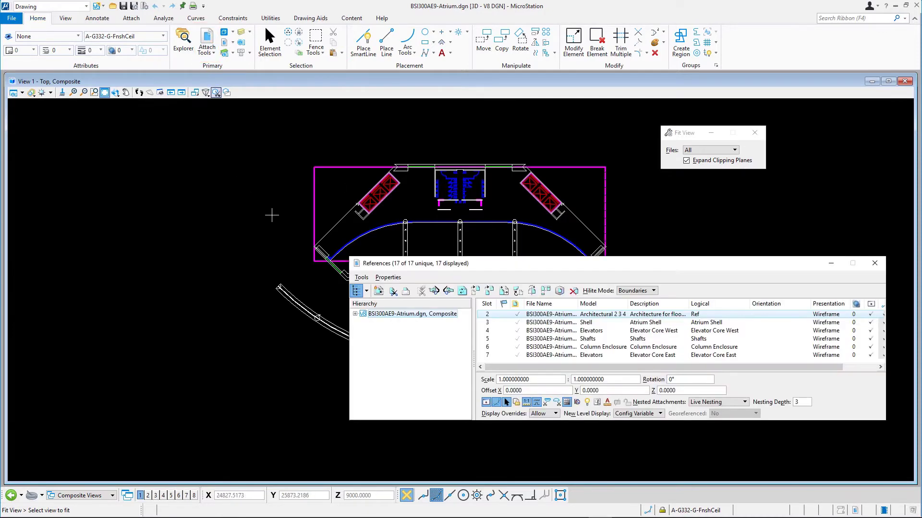
left_click(379, 292)
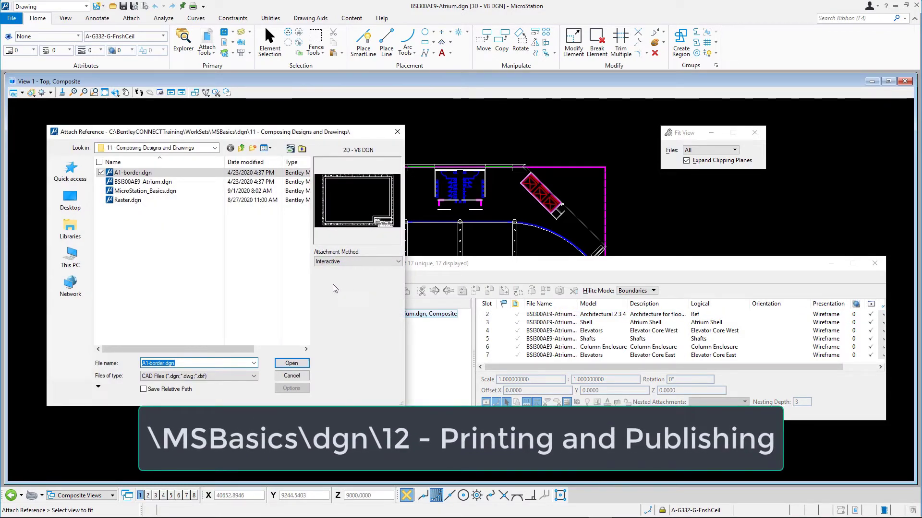
left_click(231, 147)
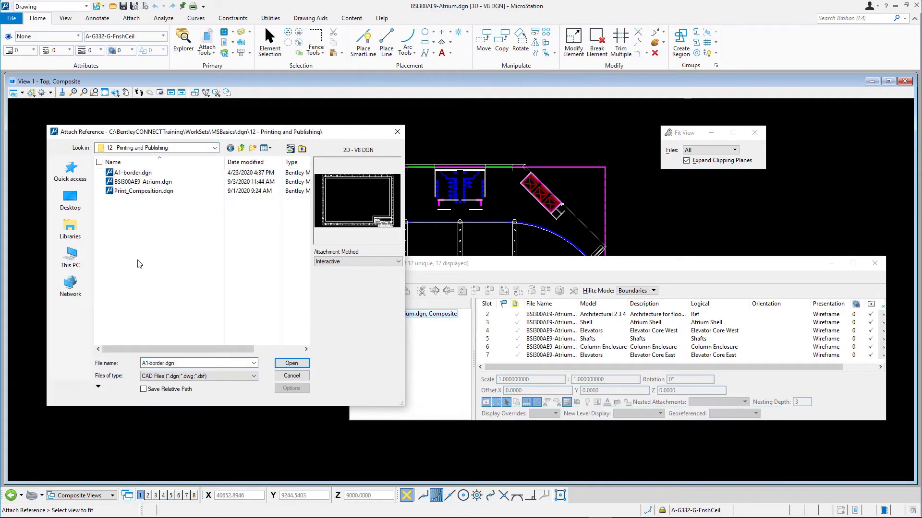
left_click(139, 173)
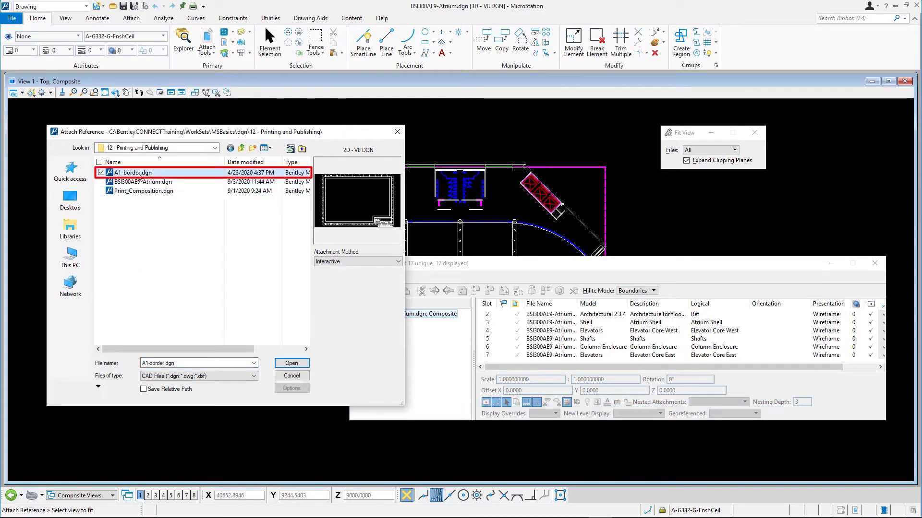
double_click(138, 174)
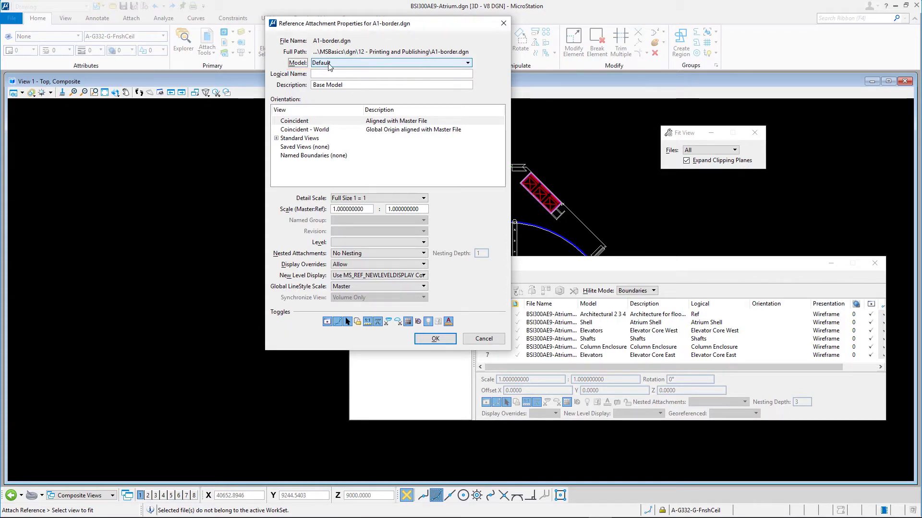
Orient the A1-border reference to Top with a 100:1 master-to-reference scale.
left_click(276, 138)
left_click(294, 148)
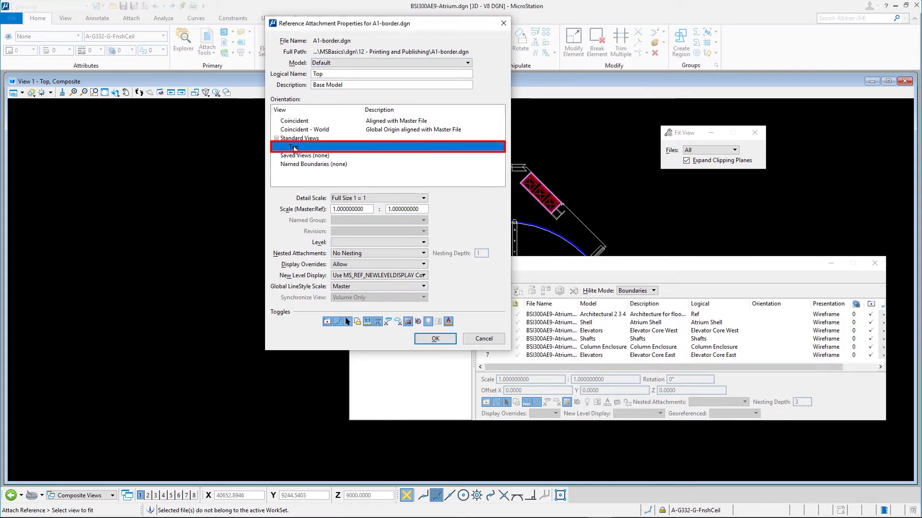
left_click(340, 212)
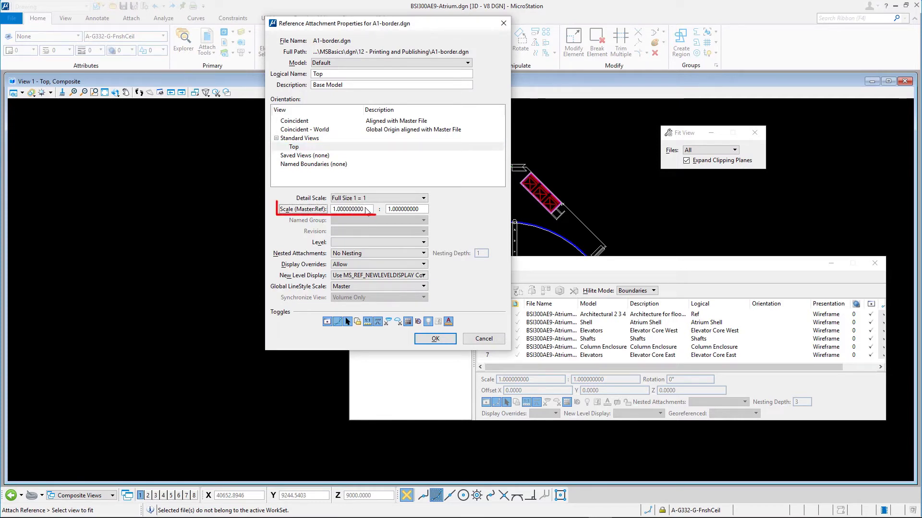
left_click_drag(370, 211, 329, 215)
type("1")
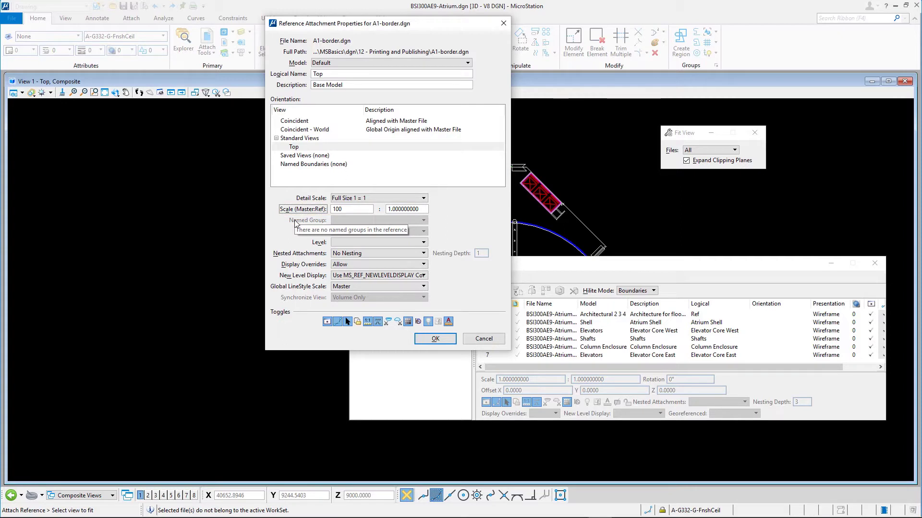
key("Tab")
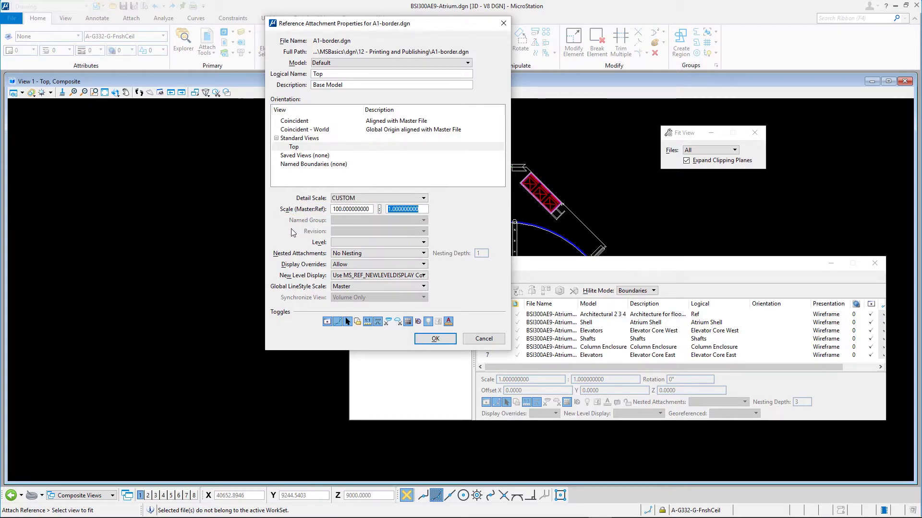
key("Tab")
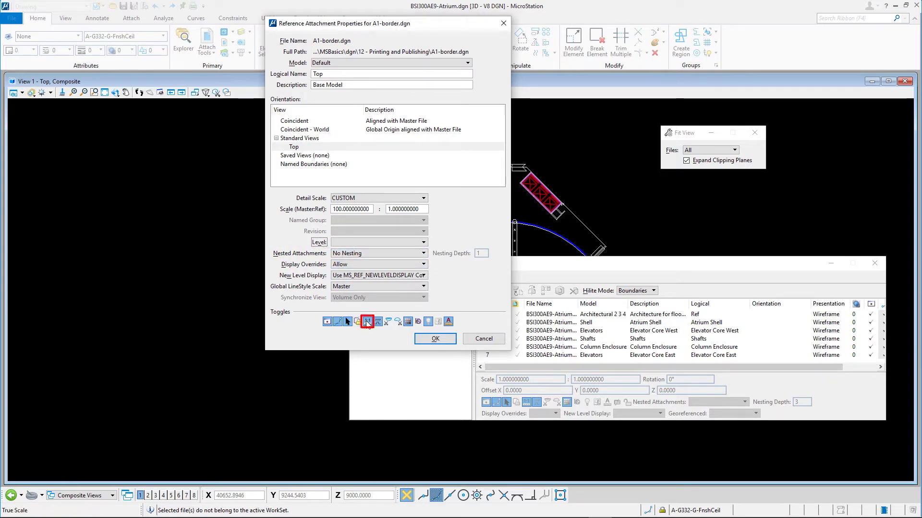
left_click(436, 339)
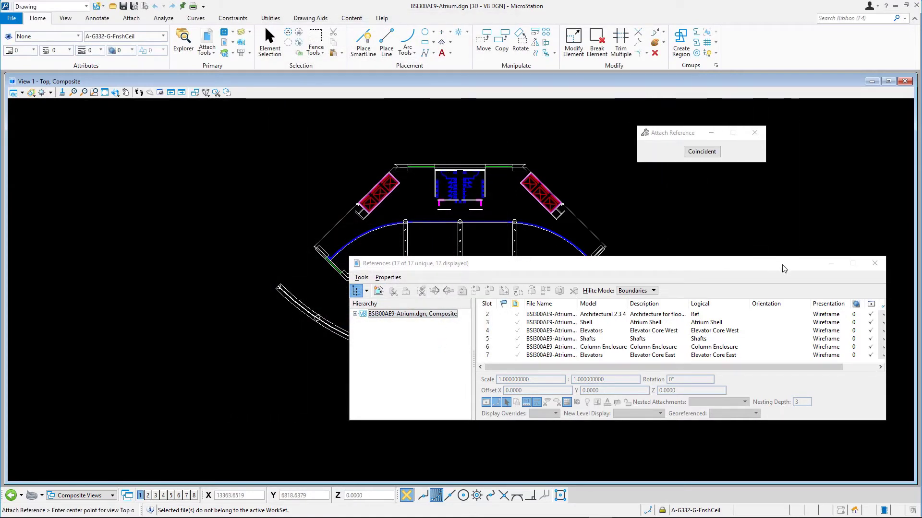
left_click(874, 263)
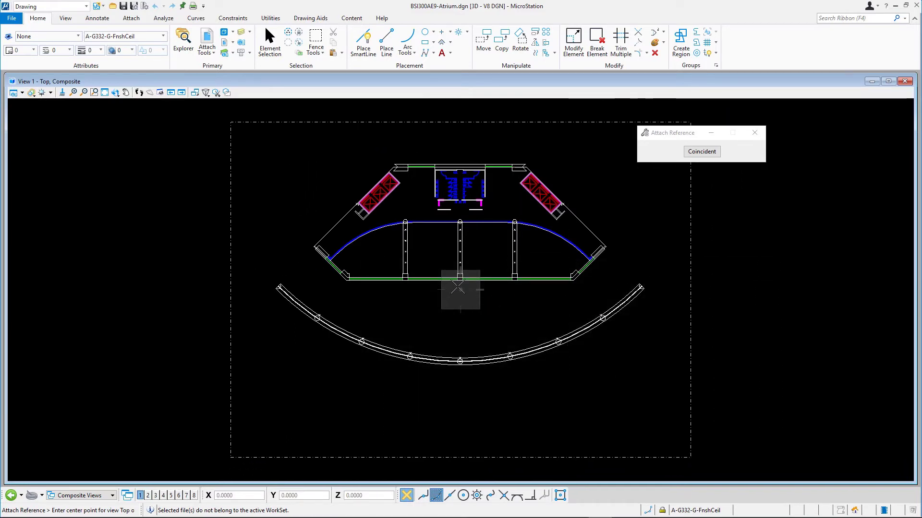
left_click(458, 288)
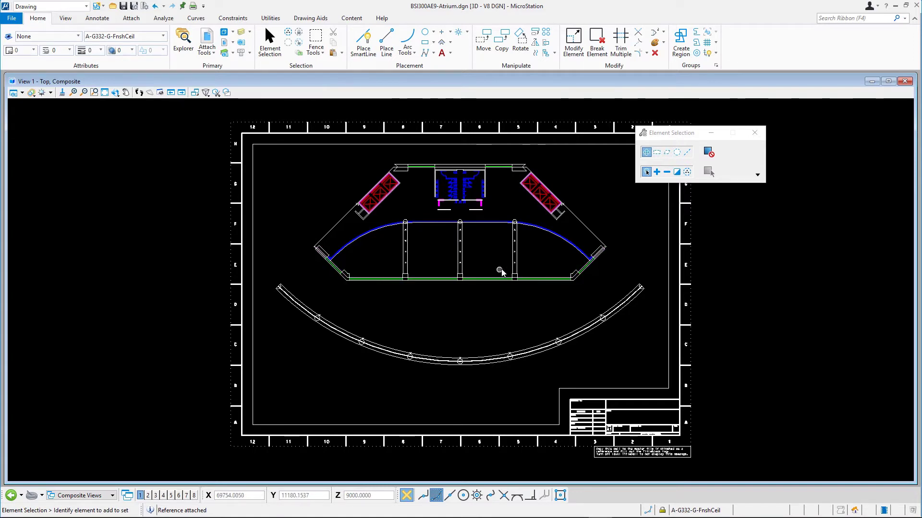
left_click_drag(696, 132, 766, 141)
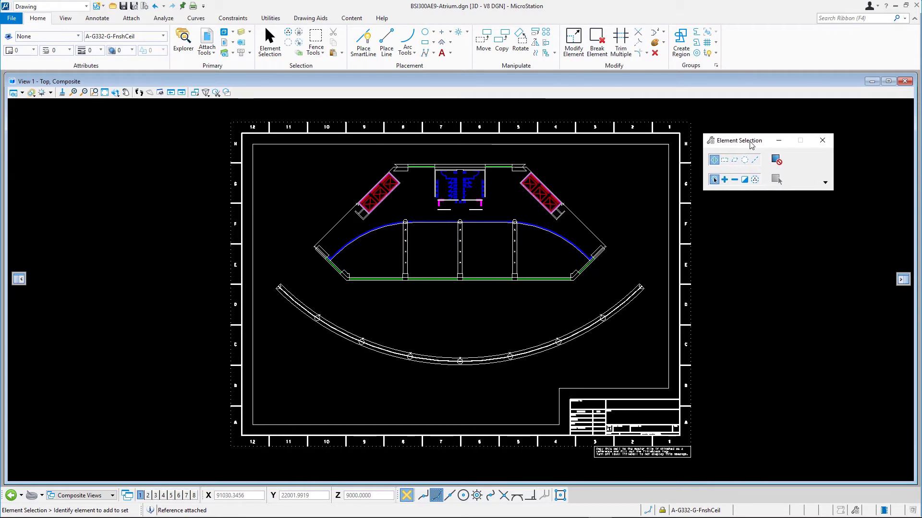
Place an Inside-mode block fence from the sheet's bottom-left to top-right corner.
left_click(318, 38)
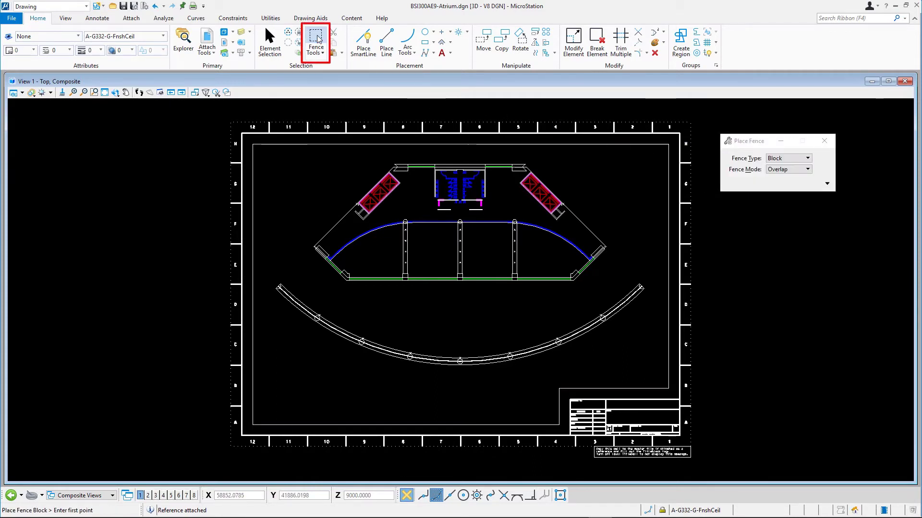
left_click(779, 170)
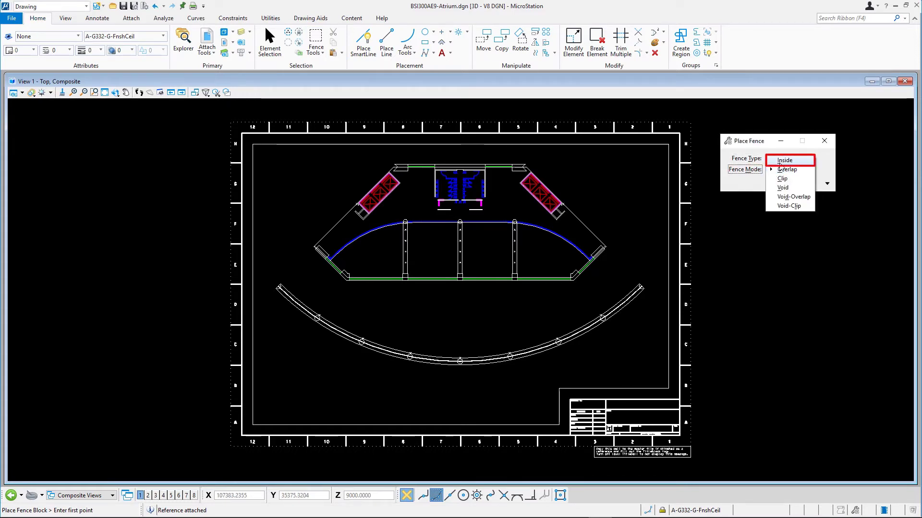
left_click(781, 161)
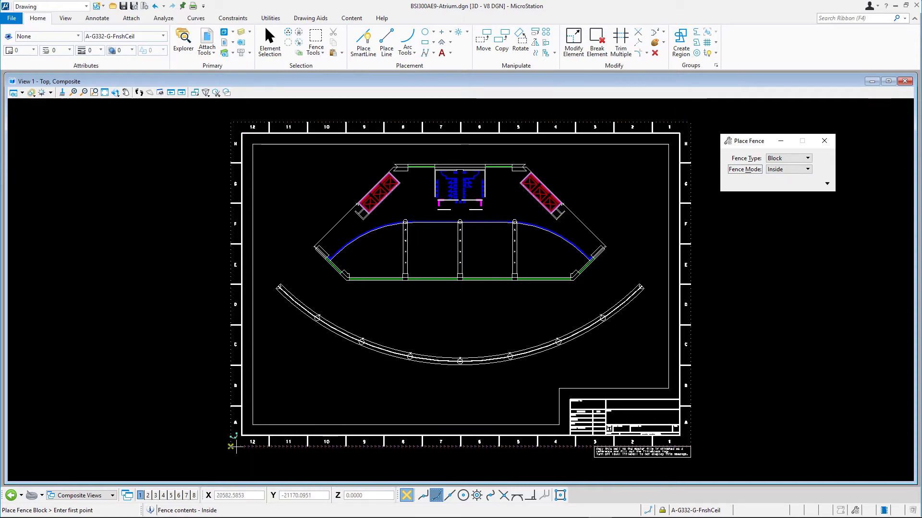
left_click(231, 446)
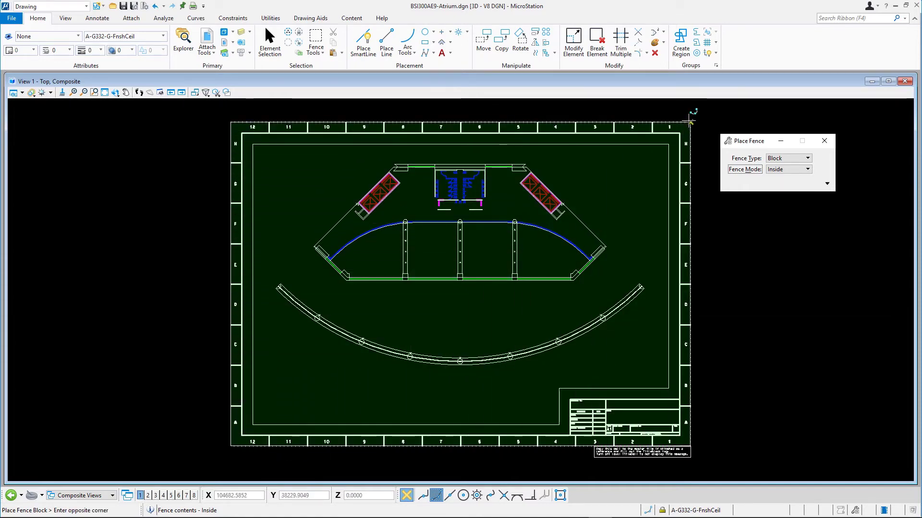
left_click(690, 122)
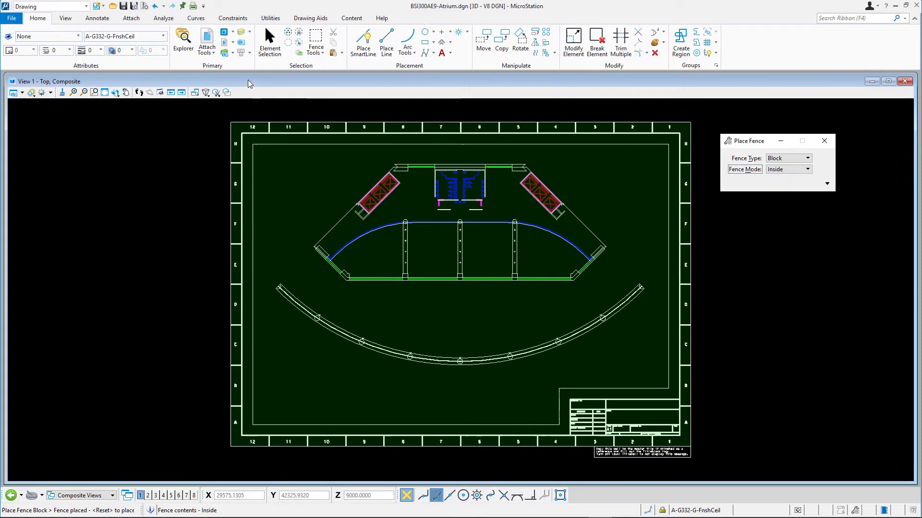
Print the fence with the pdf_training driver on ISO A1 paper, maximized to scale 100.
left_click(193, 6)
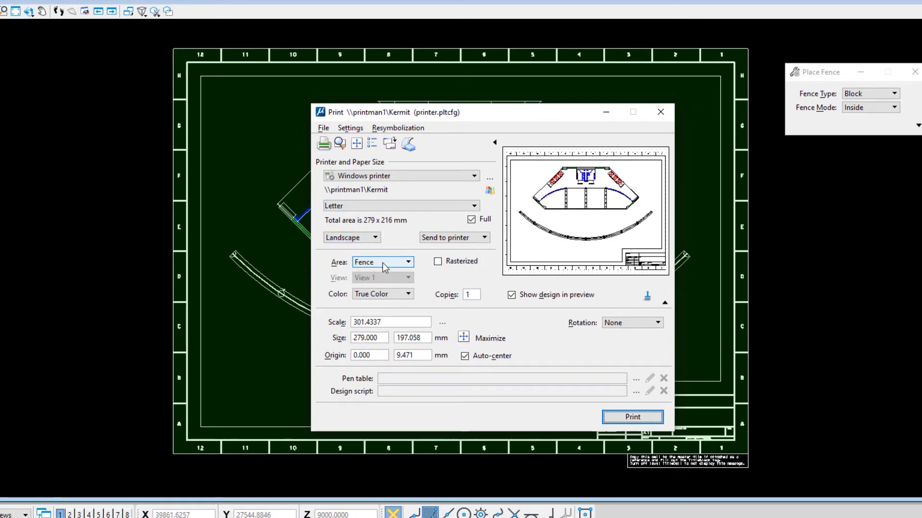
left_click(475, 177)
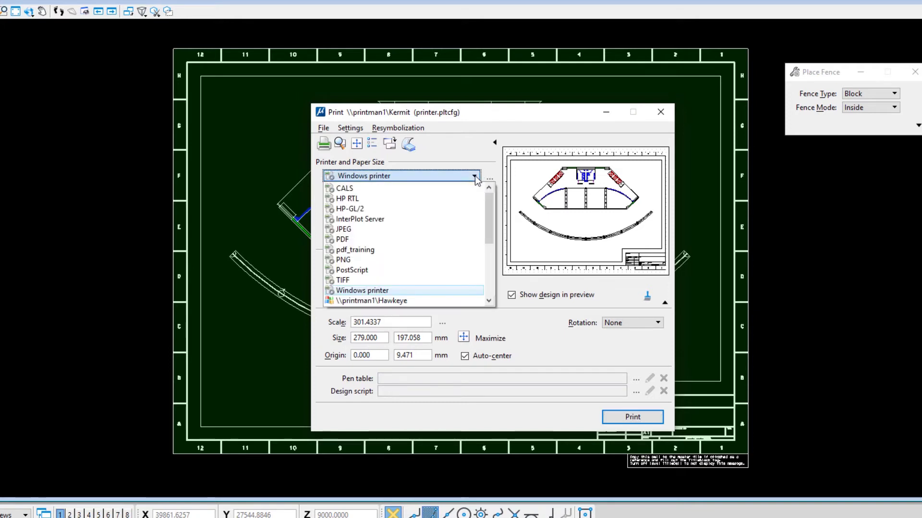
left_click(370, 249)
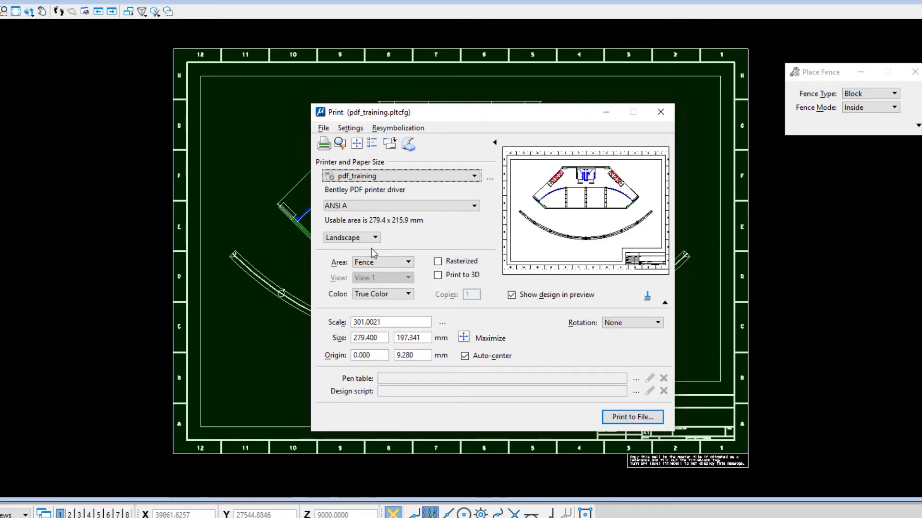
left_click(474, 205)
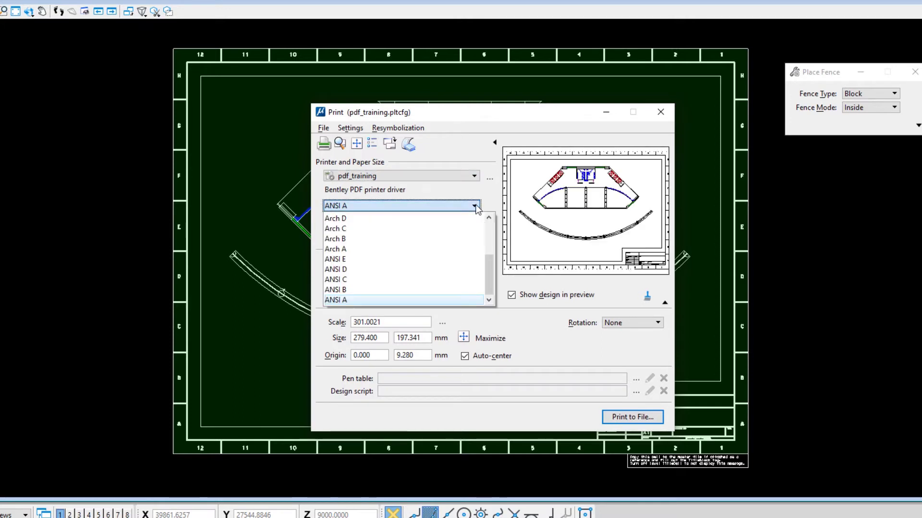
scroll(493, 245, "up", 2)
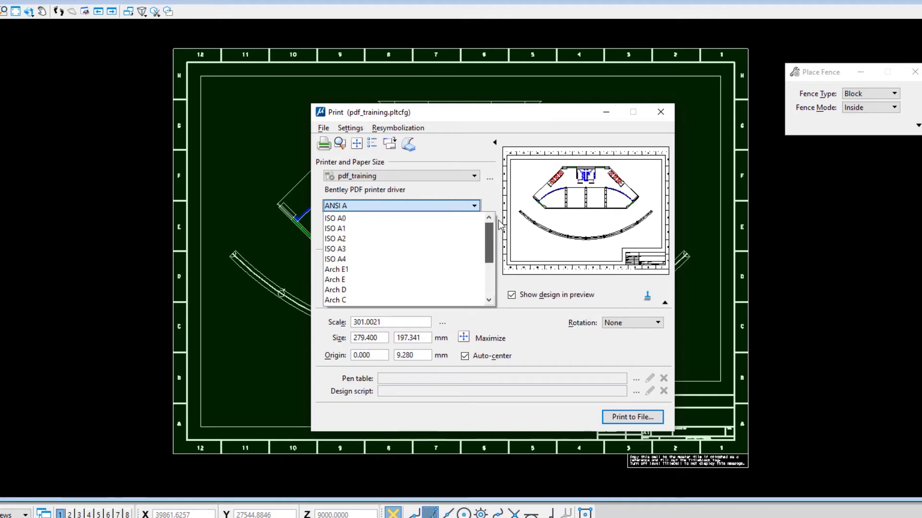
left_click(390, 230)
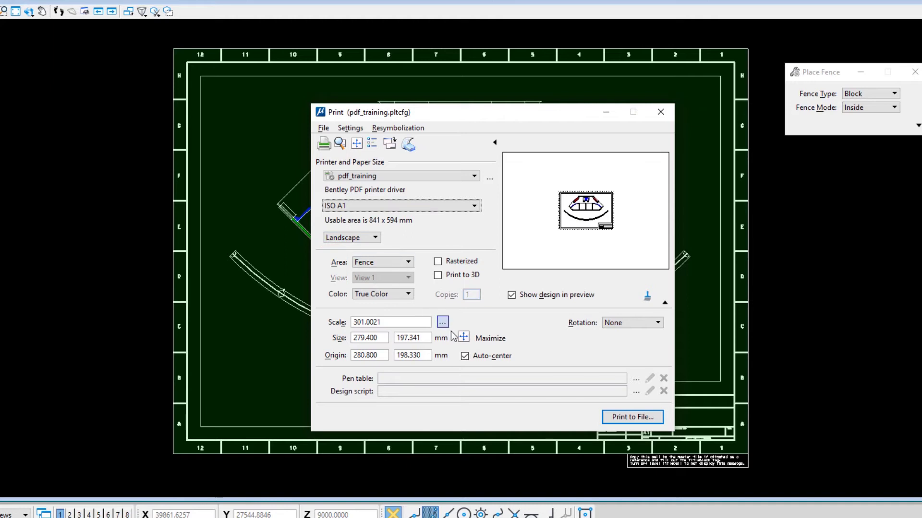
left_click(463, 338)
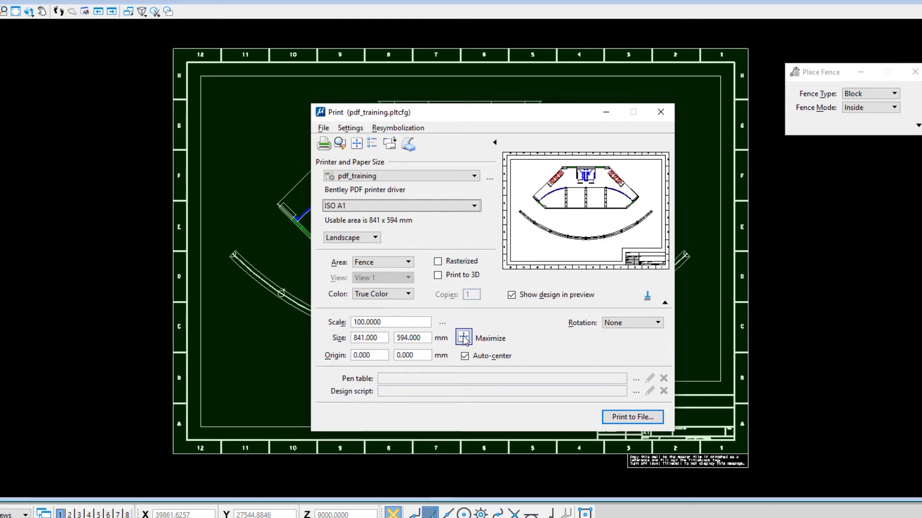
left_click(324, 143)
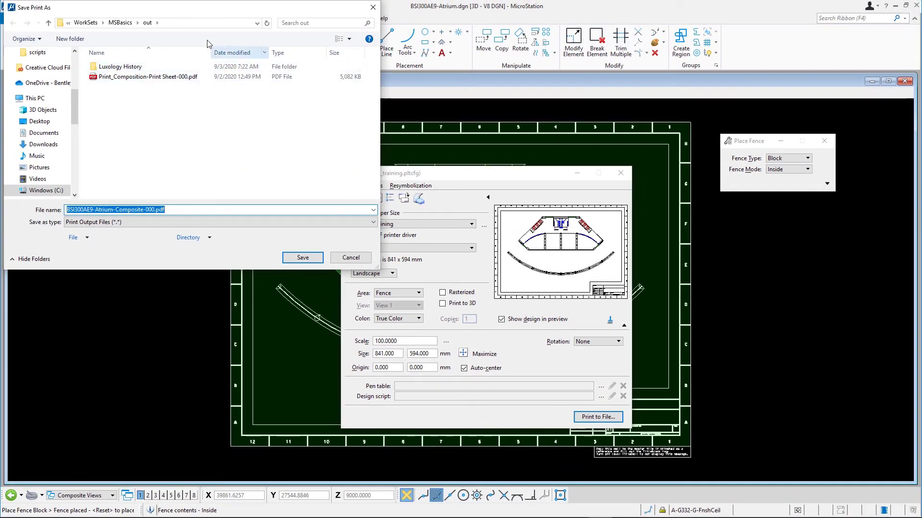
Save the print under the default name BSI300AE9-Atrium-Composite-000.pdf in the out folder.
left_click_drag(188, 16, 266, 121)
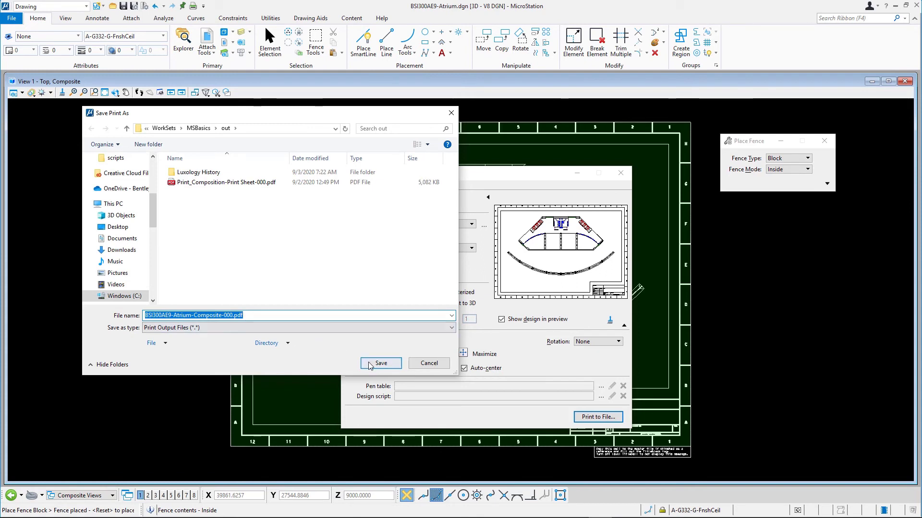
left_click(380, 364)
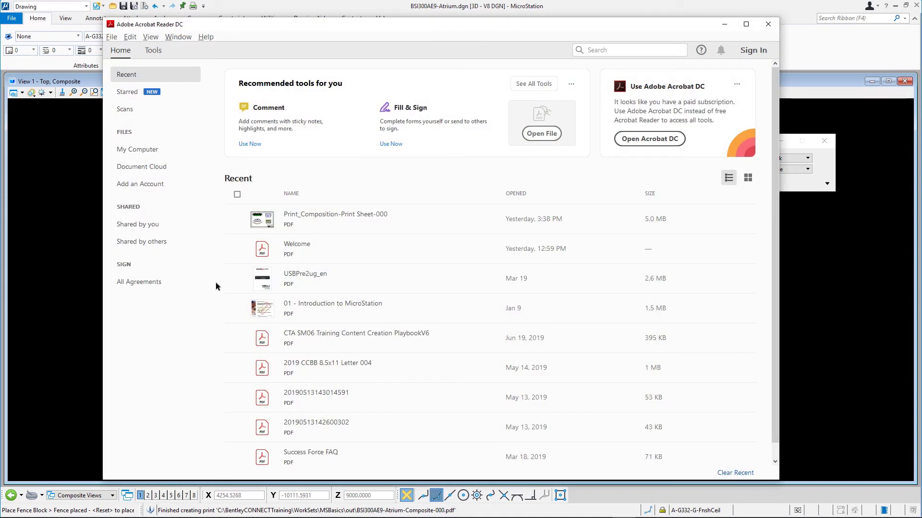
Open BSI300AE9-Atrium-Composite-000.pdf from the out folder in Acrobat Reader.
left_click(113, 37)
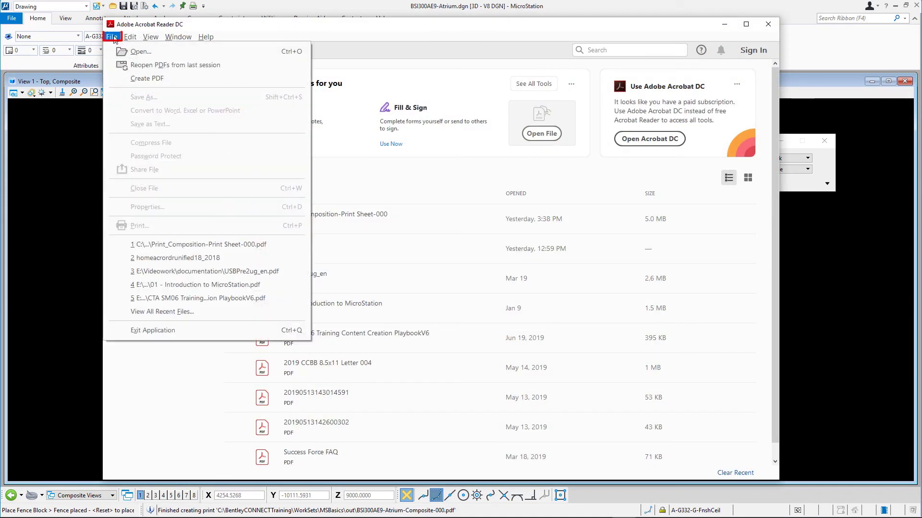
left_click(134, 52)
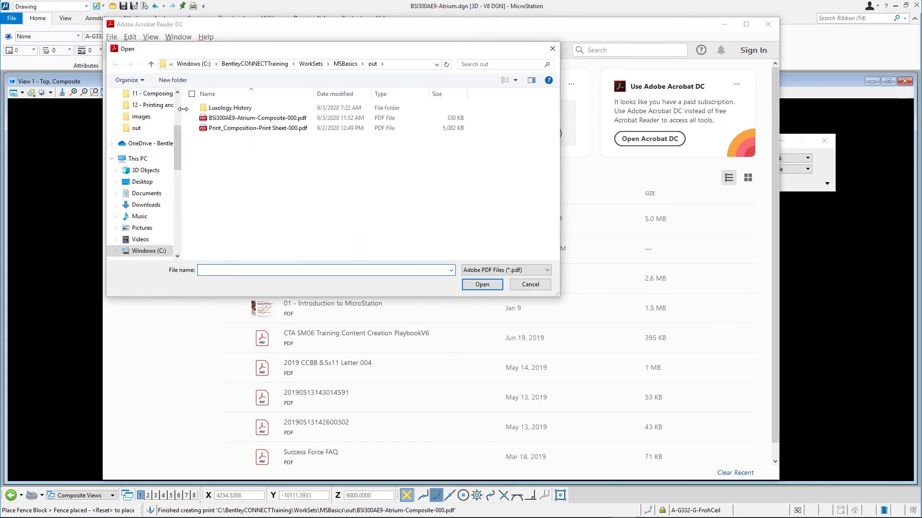
double_click(217, 119)
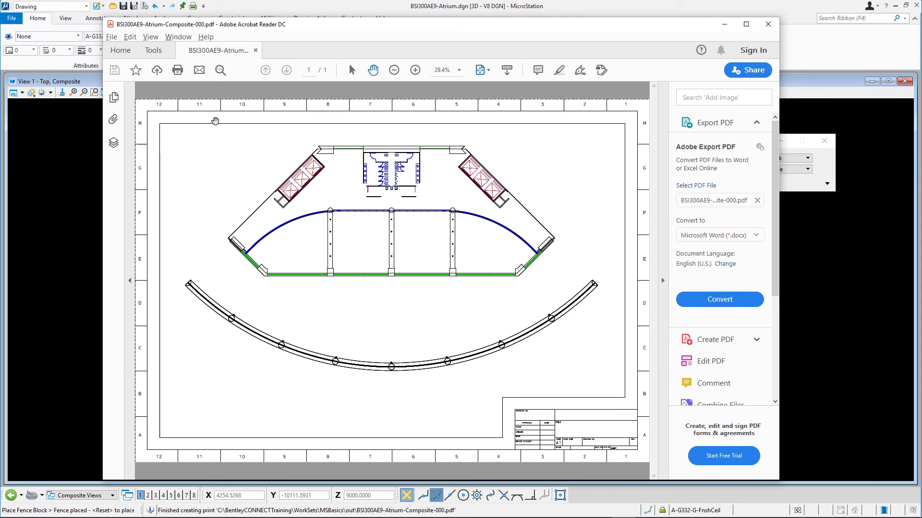
Close Acrobat Reader, then close BSI300AE9-Atrium.dgn in MicroStation.
left_click(768, 24)
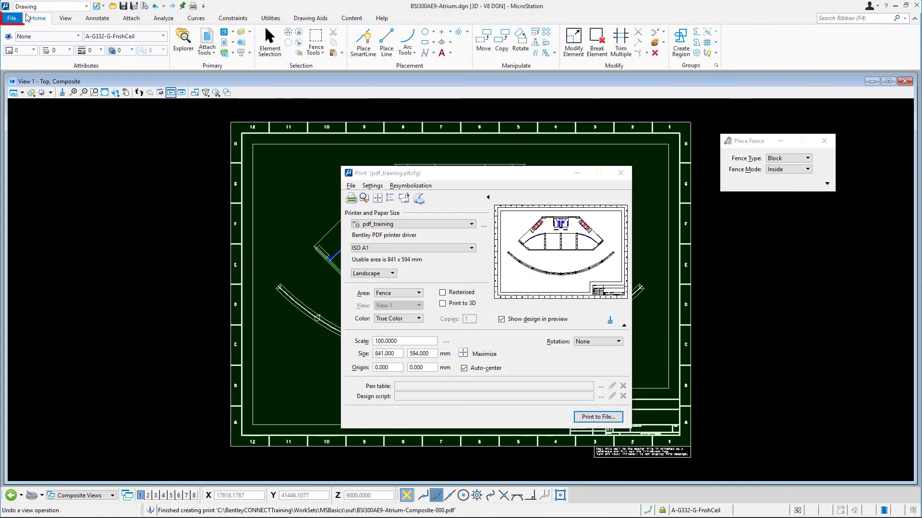
left_click(11, 19)
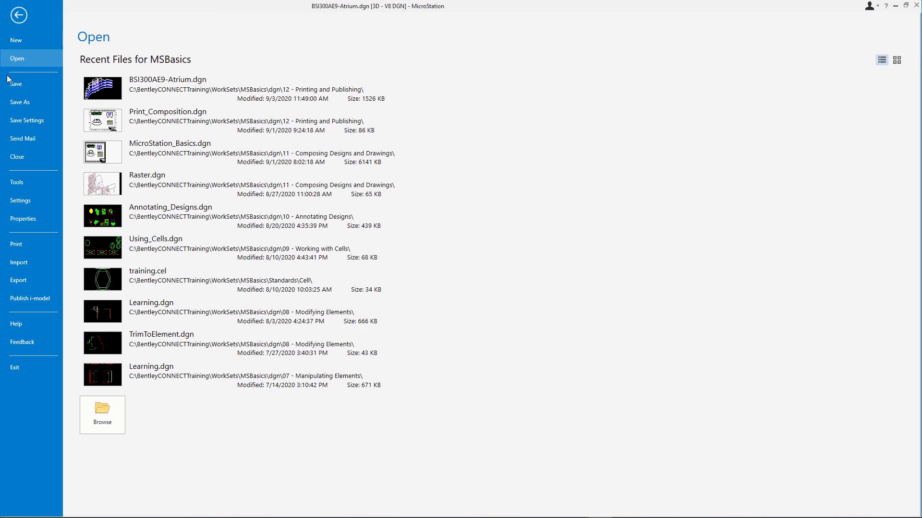
left_click(14, 158)
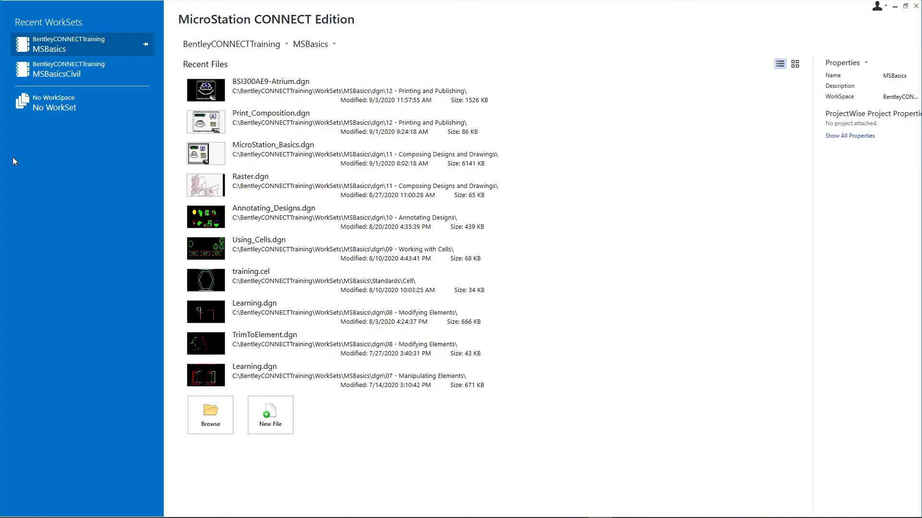